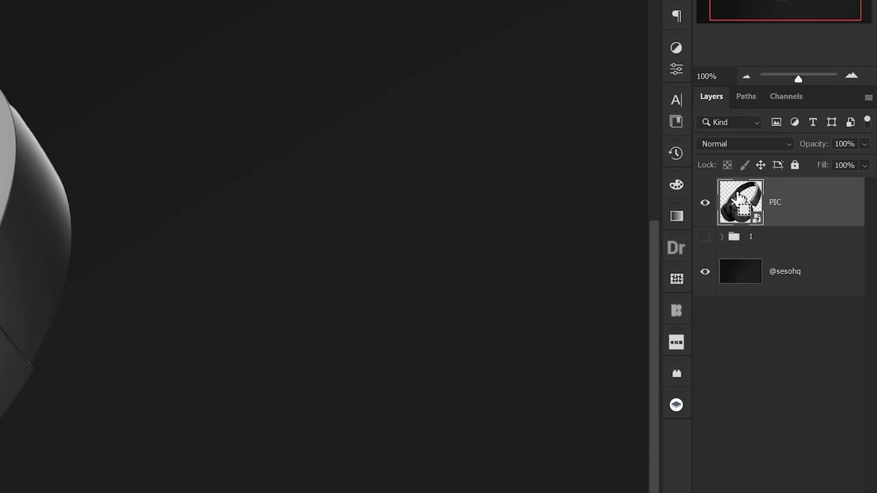
# Load the headphones layer as a selection and expand it outward by 50 pixels
pyautogui.keyDown('ctrl'); pyautogui.click(740, 200); pyautogui.keyUp('ctrl')
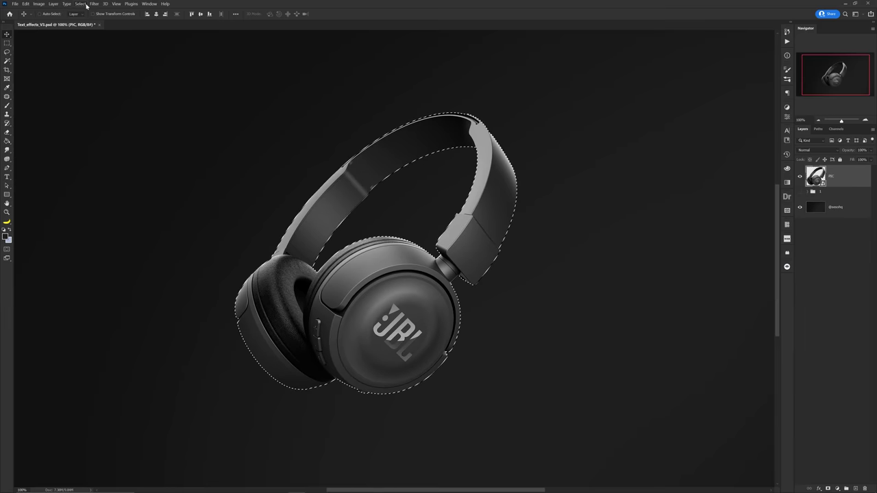
pyautogui.click(81, 4)
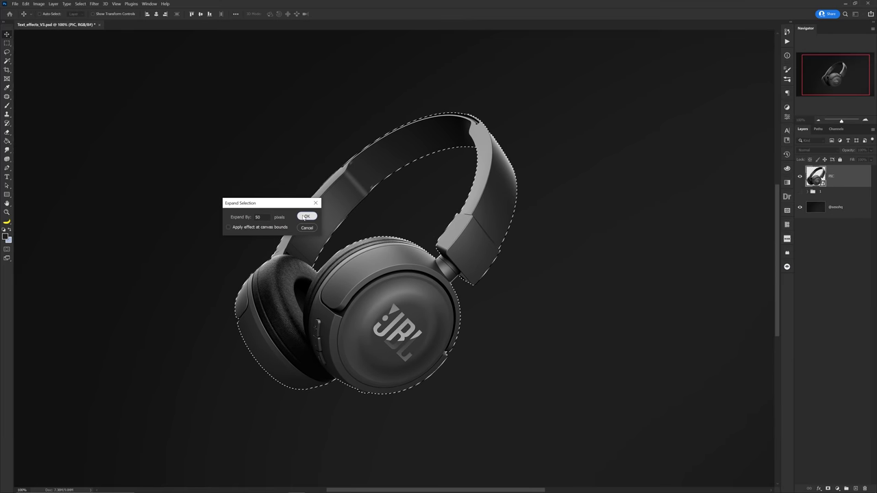
pyautogui.click(360, 207)
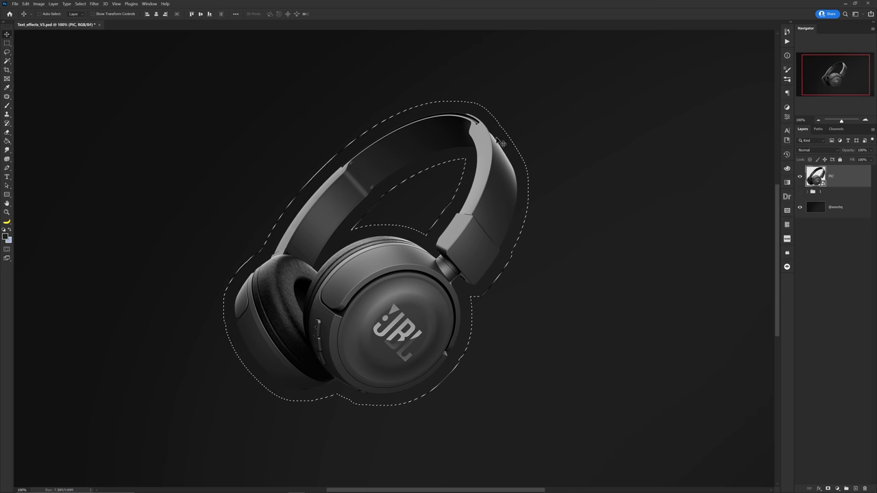
pyautogui.press('w')
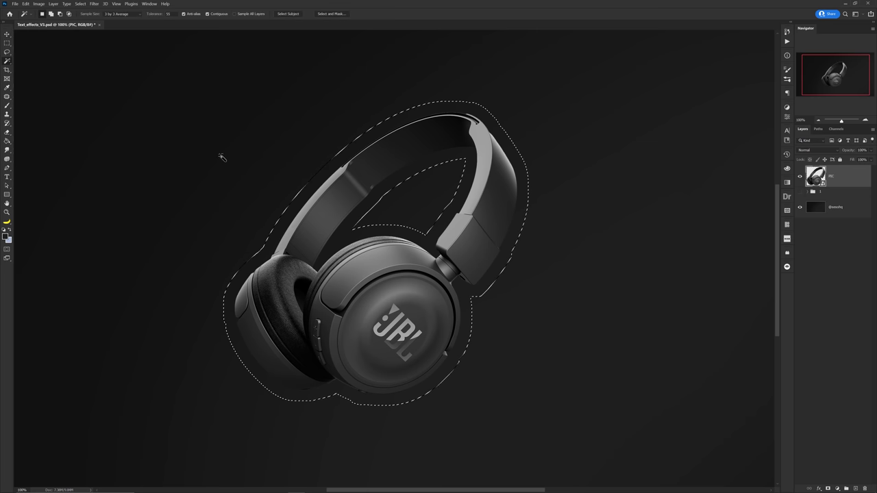
pyautogui.press('m')
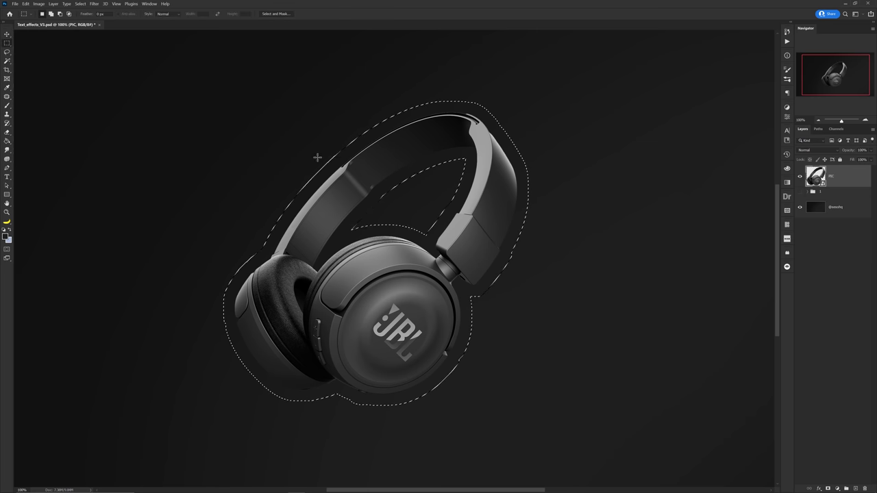
pyautogui.rightClick(319, 159)
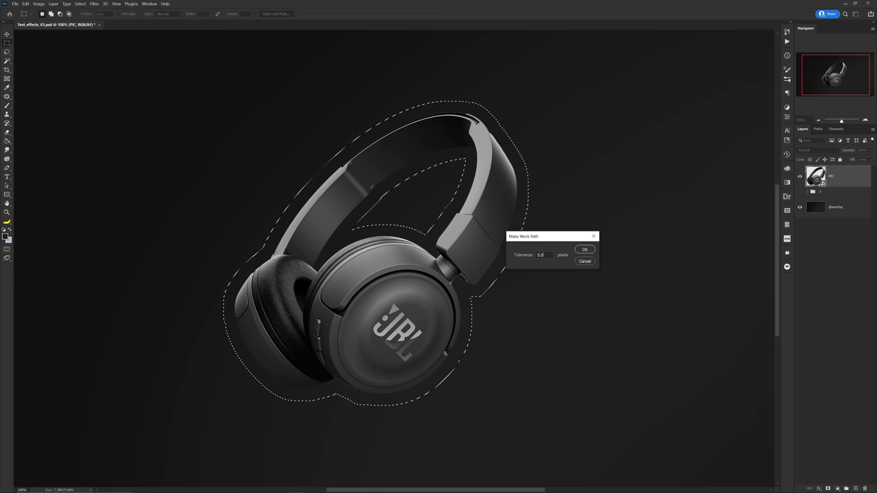
# Convert the selection to a 5.0 px work path and flow placeholder text along it
pyautogui.click(585, 249)
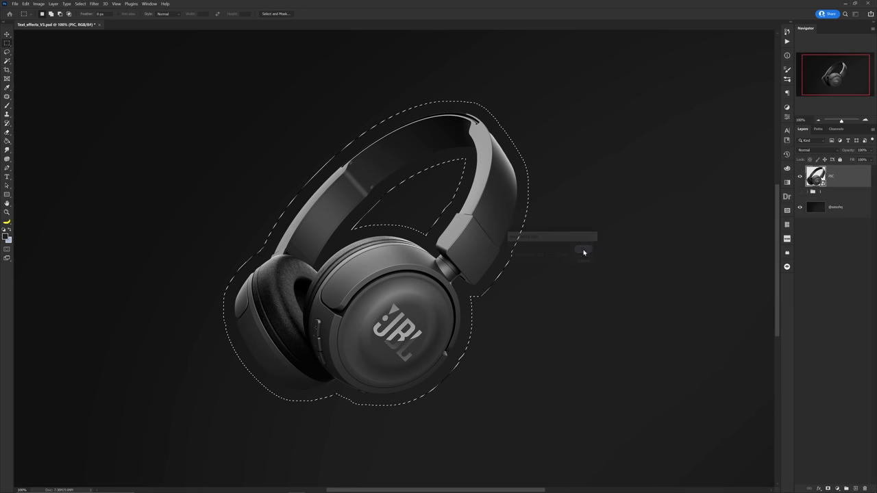
pyautogui.press('t')
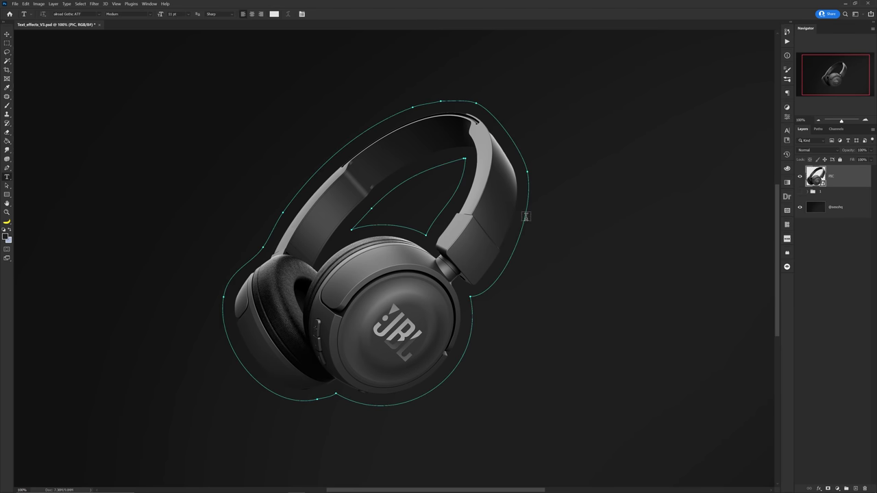
pyautogui.click(525, 216)
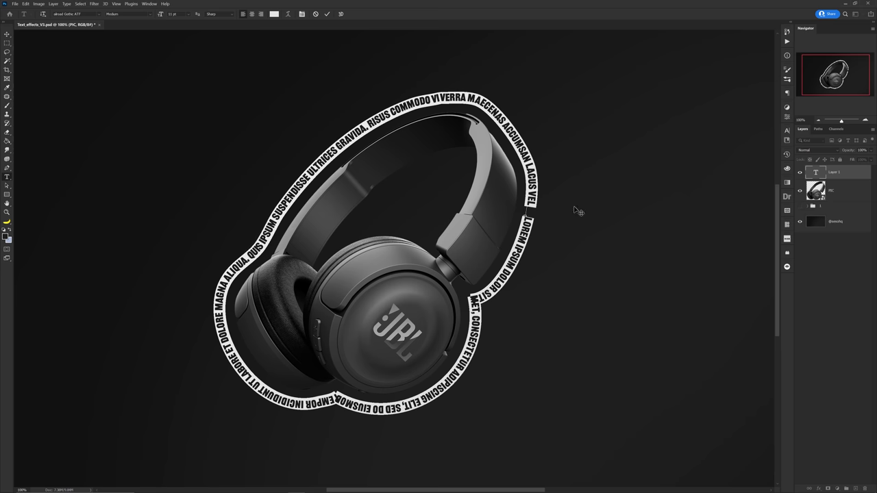
pyautogui.click(327, 14)
pyautogui.press('v')
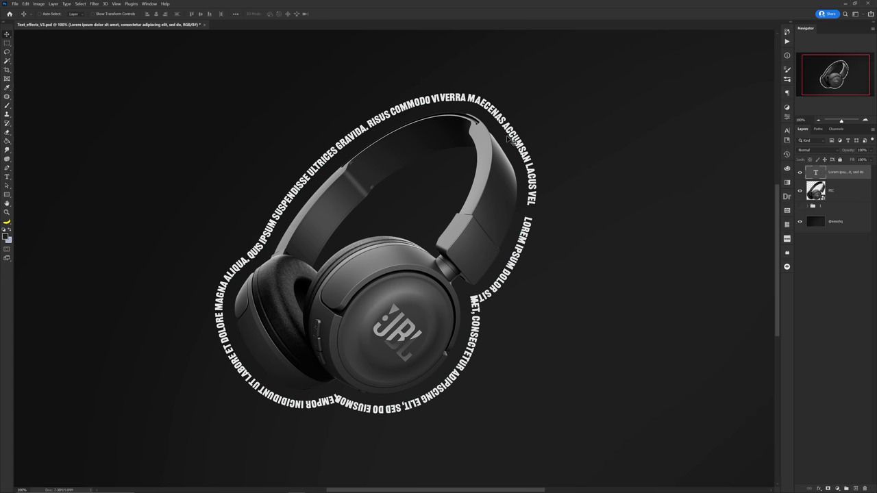
# Widen the path text's tracking and set its size to 9 pt
pyautogui.scroll(4, 480, 302)
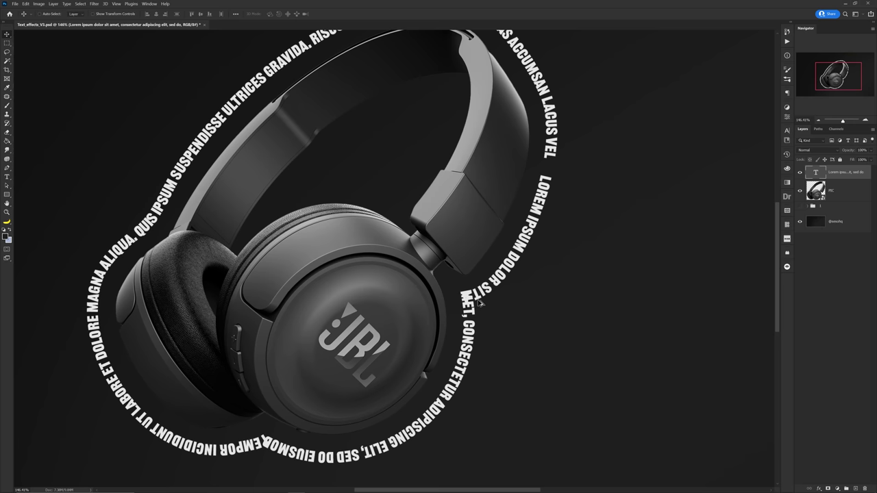
pyautogui.doubleClick(473, 312)
pyautogui.click(787, 130)
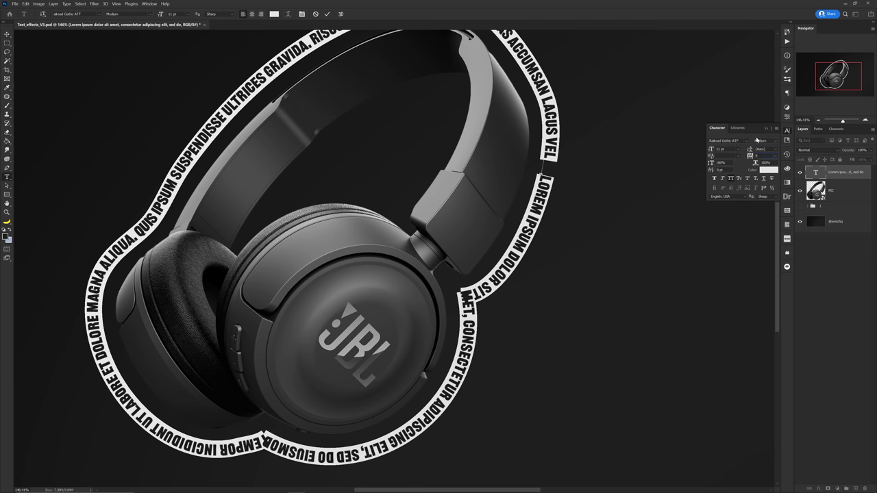
pyautogui.hotkey('alt', 'Right')
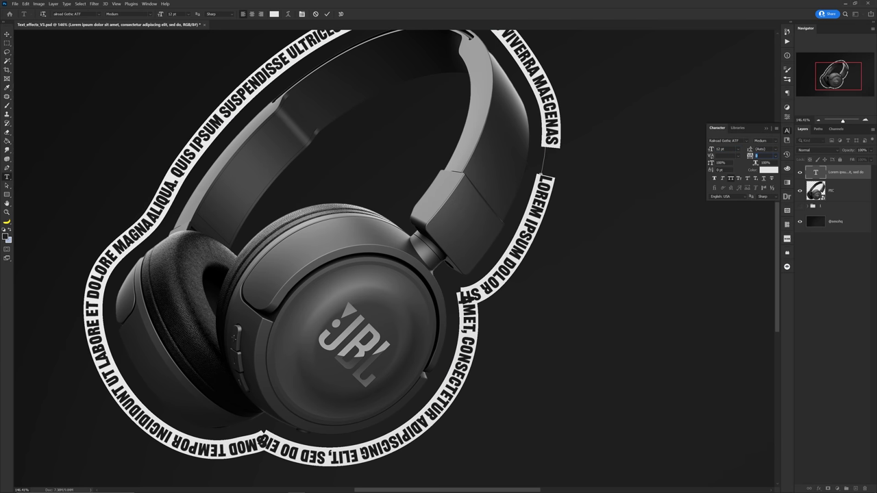
pyautogui.write('260')
pyautogui.press('Return')
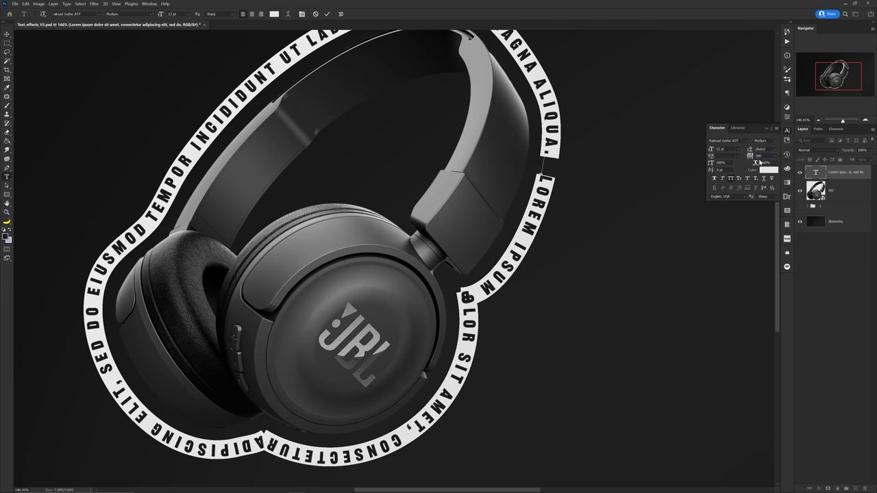
pyautogui.click(721, 148)
pyautogui.press('Down')
pyautogui.press('Down')
pyautogui.press('Down')
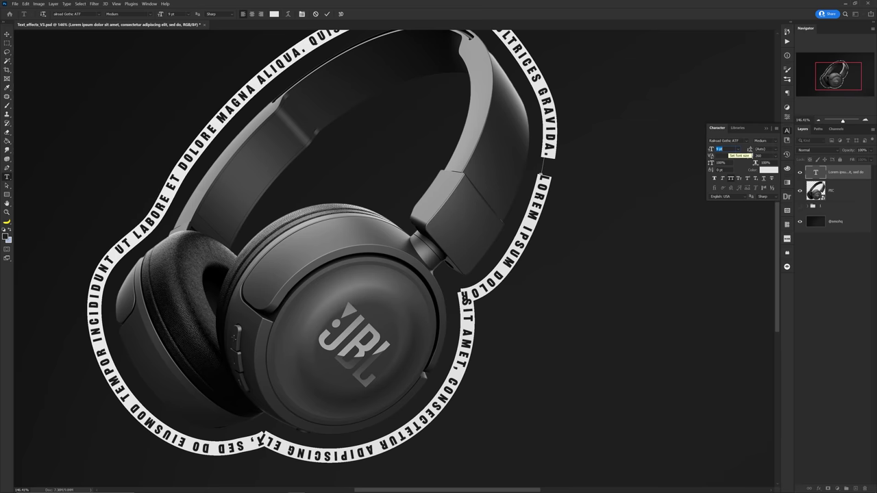
pyautogui.press('Down')
pyautogui.press('Up')
pyautogui.click(7, 34)
pyautogui.scroll(-3, 185, 120)
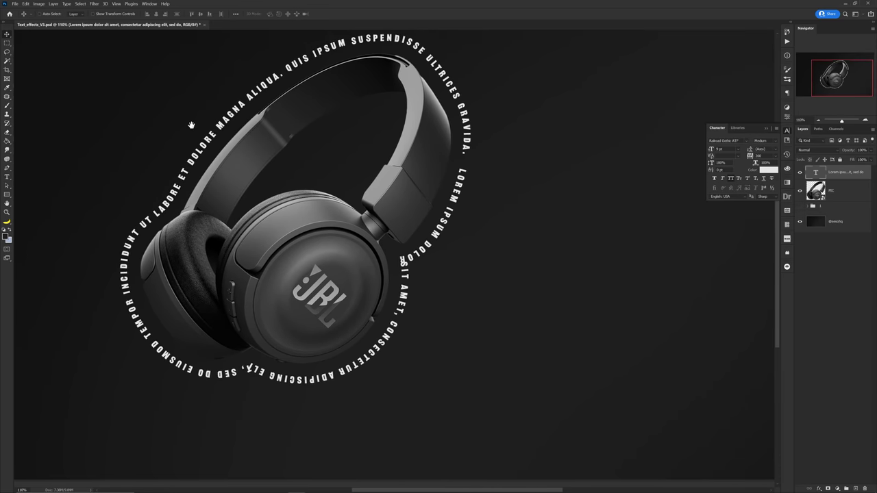
pyautogui.moveTo(191, 126); pyautogui.dragTo(272, 160)
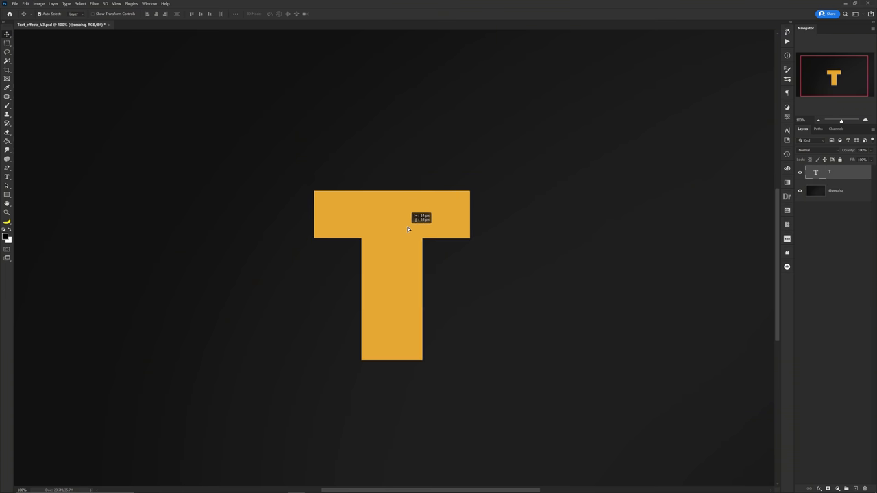
# Duplicate the orange T, give the copy an inside white Stroke, and nudge it down-left
pyautogui.hotkey('ctrl', 'j')
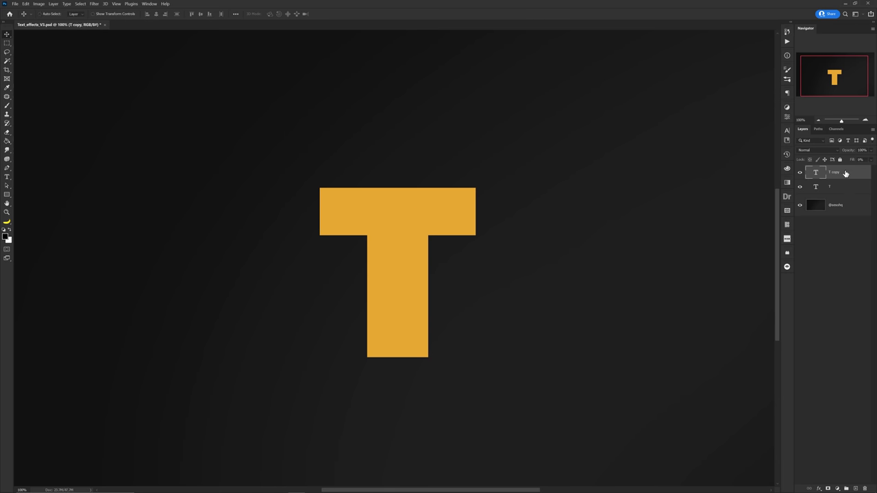
pyautogui.doubleClick(849, 174)
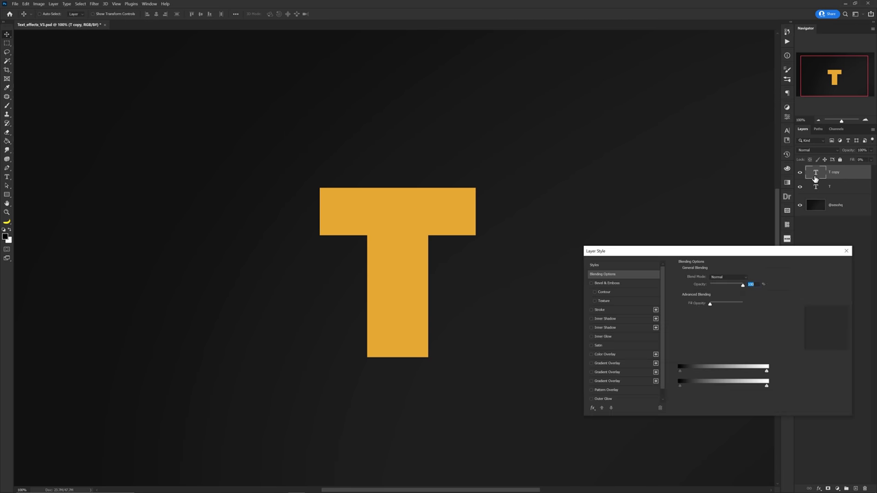
pyautogui.moveTo(641, 255); pyautogui.dragTo(527, 200)
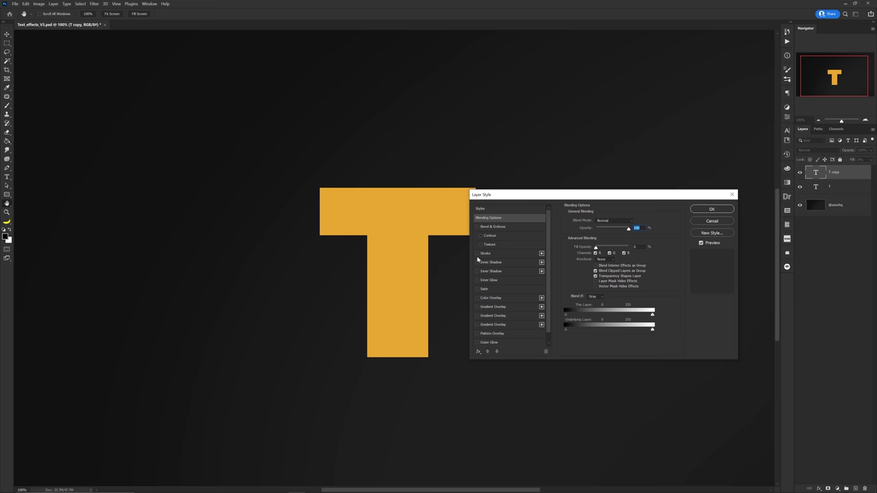
pyautogui.click(486, 254)
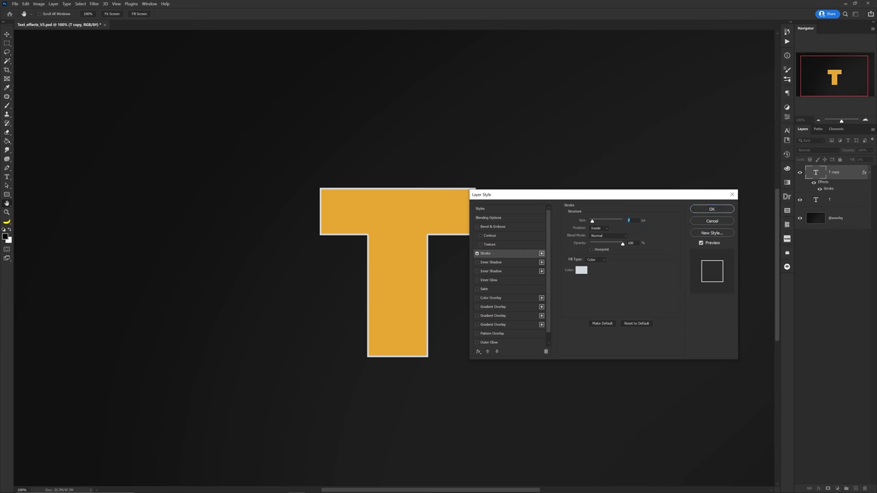
pyautogui.click(601, 229)
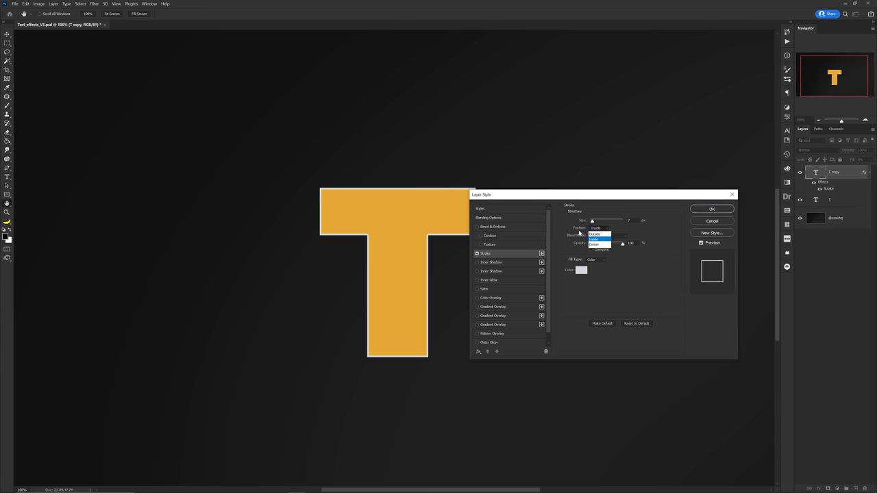
pyautogui.click(596, 240)
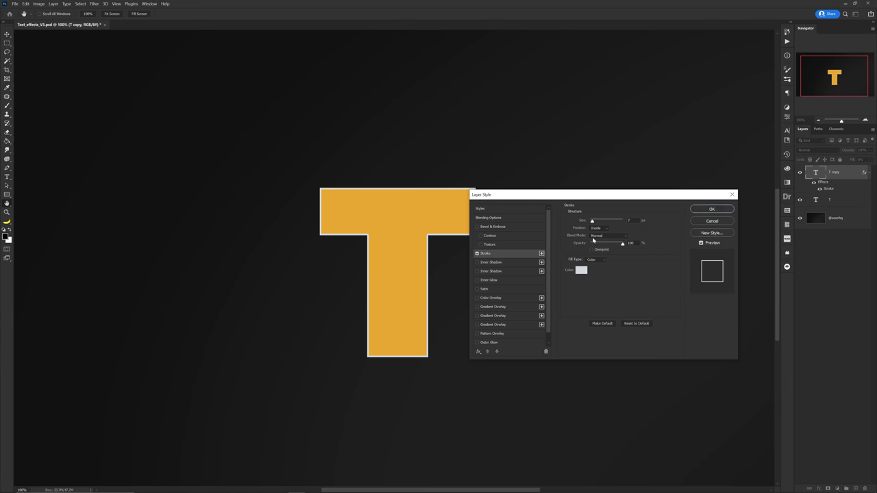
pyautogui.click(699, 209)
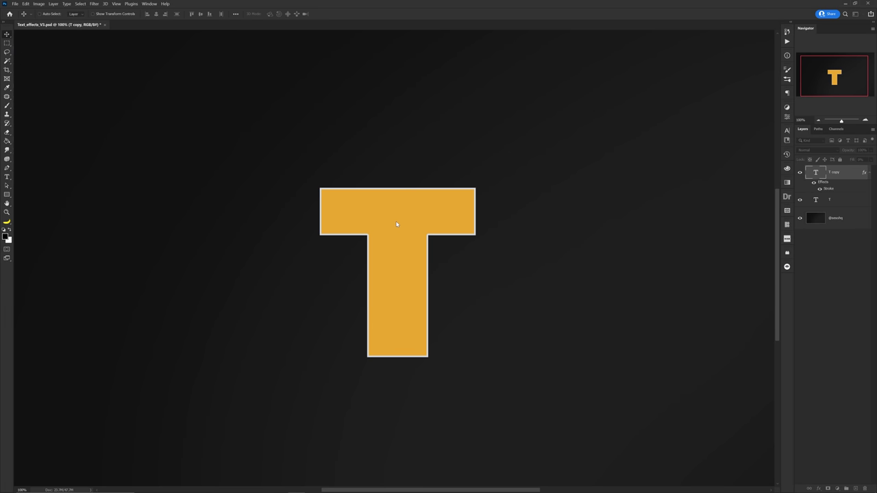
pyautogui.moveTo(396, 223); pyautogui.dragTo(386, 233)
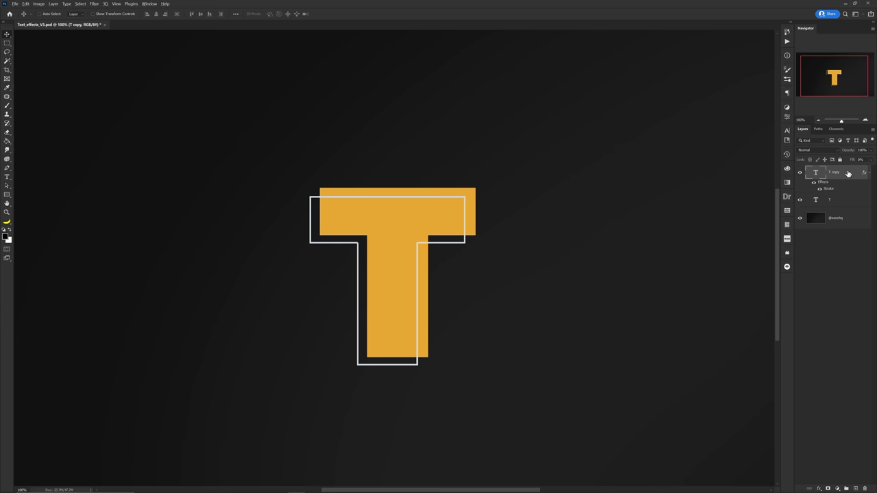
# Alt-drag a second outlined T copy below T and shift it up and right
pyautogui.moveTo(849, 173); pyautogui.dragTo(848, 210)
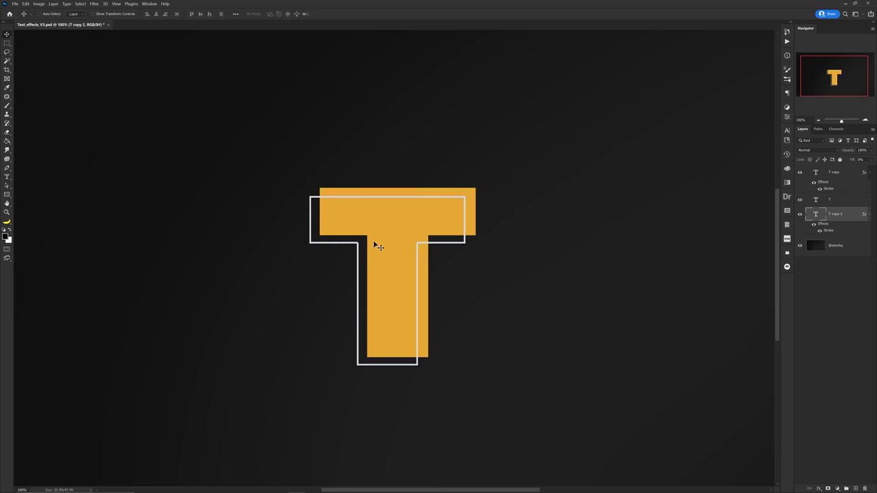
pyautogui.moveTo(375, 242); pyautogui.dragTo(390, 230)
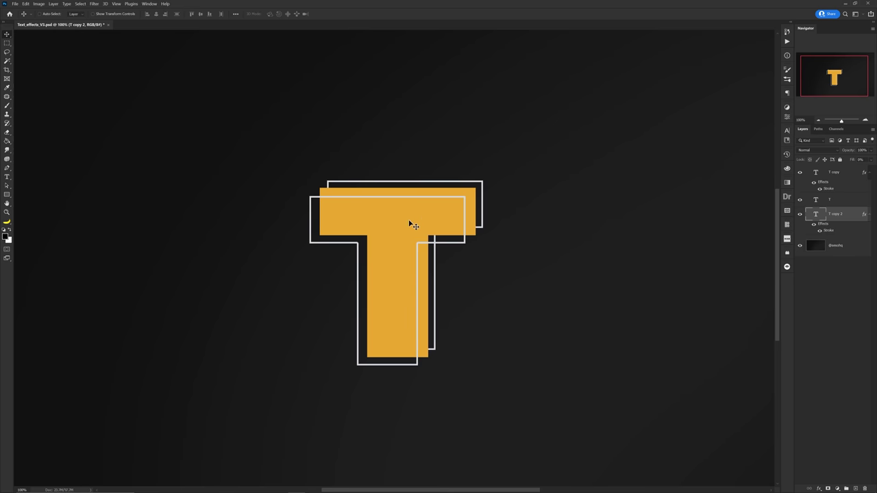
pyautogui.press('b')
pyautogui.rightClick(375, 225)
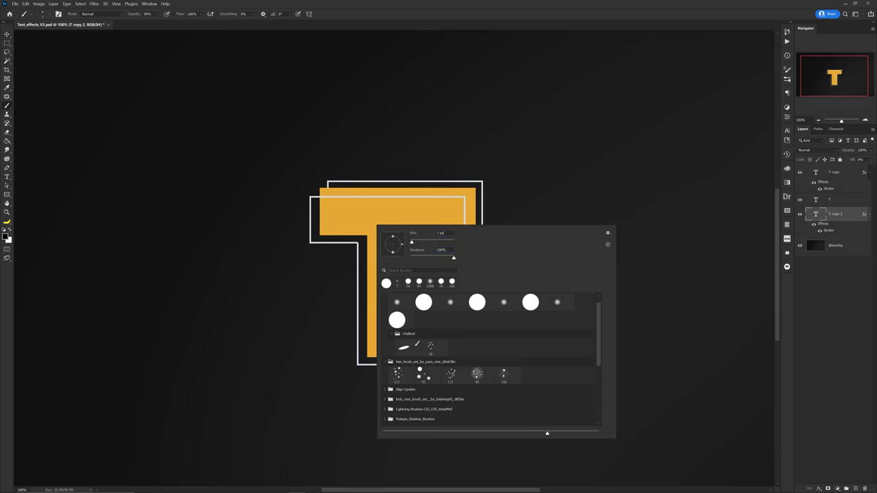
# On a new layer, draw straight brush diagonals joining the top corners of both T outlines
pyautogui.click(835, 189)
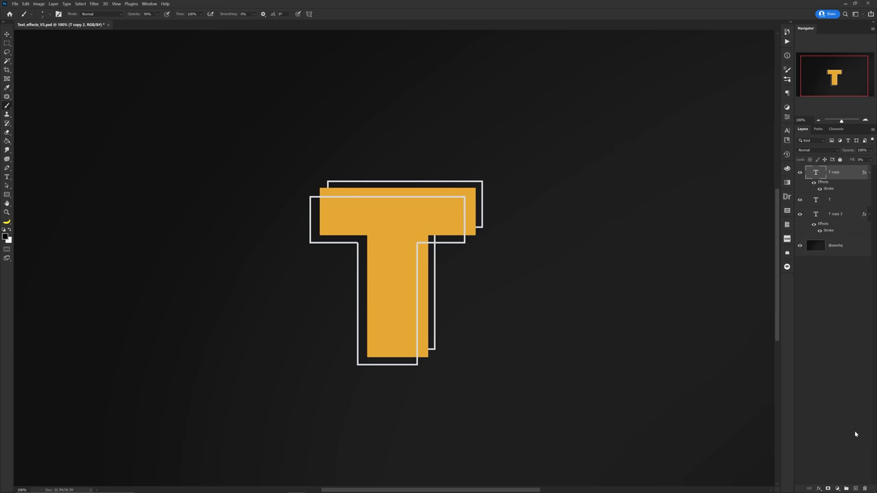
pyautogui.click(857, 488)
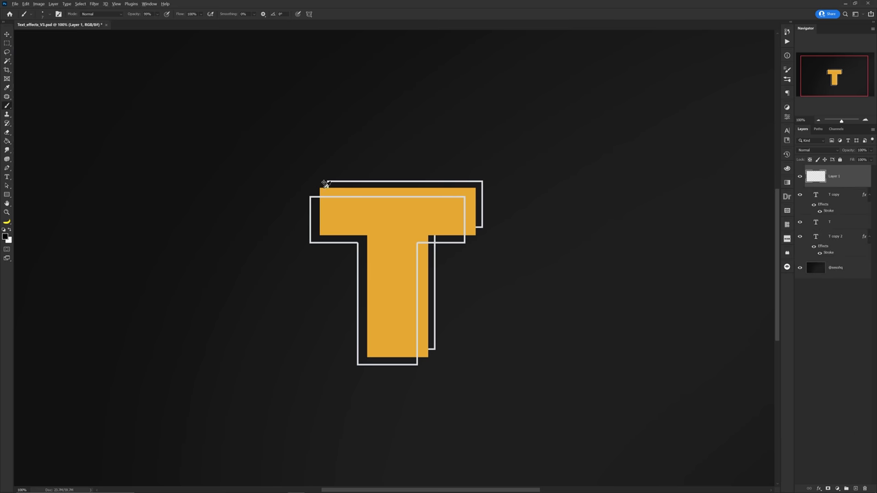
pyautogui.scroll(3, 326, 184)
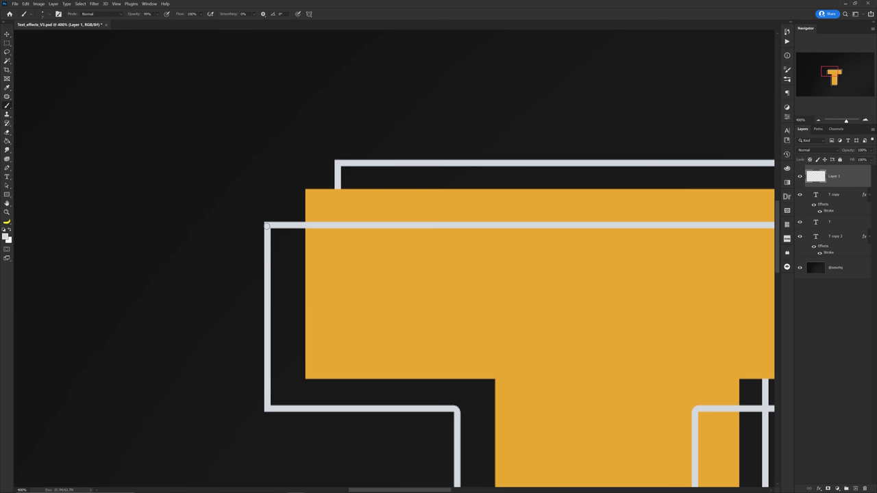
pyautogui.click(268, 226)
pyautogui.keyDown('shift'); pyautogui.click(338, 163); pyautogui.keyUp('shift')
pyautogui.hscroll(5, 338, 162)
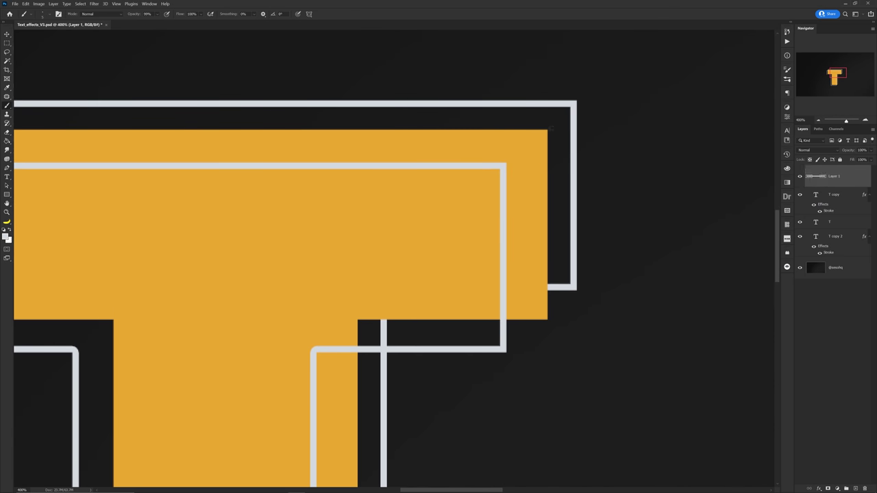
pyautogui.rightClick(555, 183)
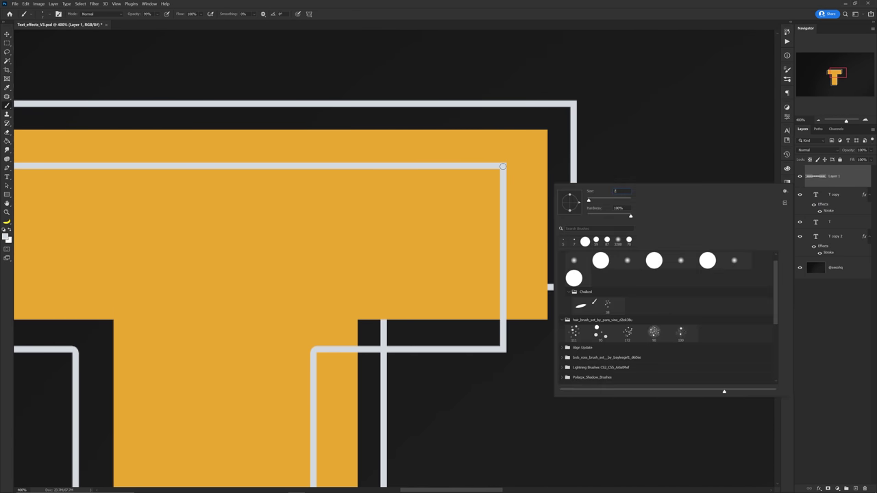
pyautogui.press('Escape')
pyautogui.click(503, 166)
pyautogui.keyDown('shift'); pyautogui.click(574, 105); pyautogui.keyUp('shift')
# Connect the stem corners with diagonals and send the line layer behind the T layers
pyautogui.moveTo(503, 348); pyautogui.dragTo(583, 155)
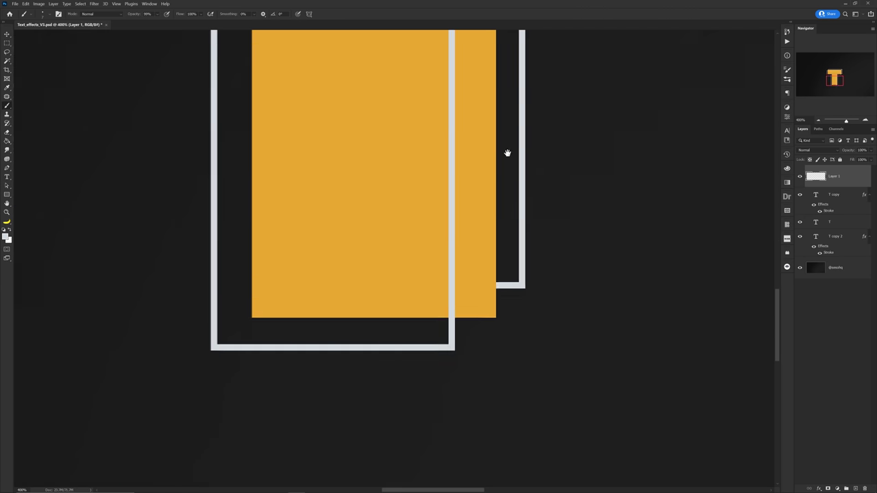
pyautogui.keyDown('shift'); pyautogui.click(449, 289); pyautogui.keyUp('shift')
pyautogui.moveTo(214, 291); pyautogui.dragTo(359, 266)
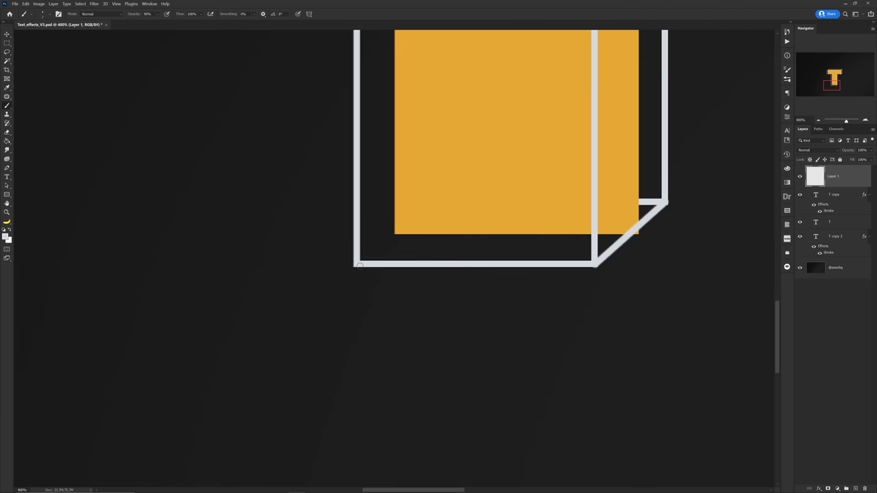
pyautogui.moveTo(392, 234); pyautogui.dragTo(376, 185)
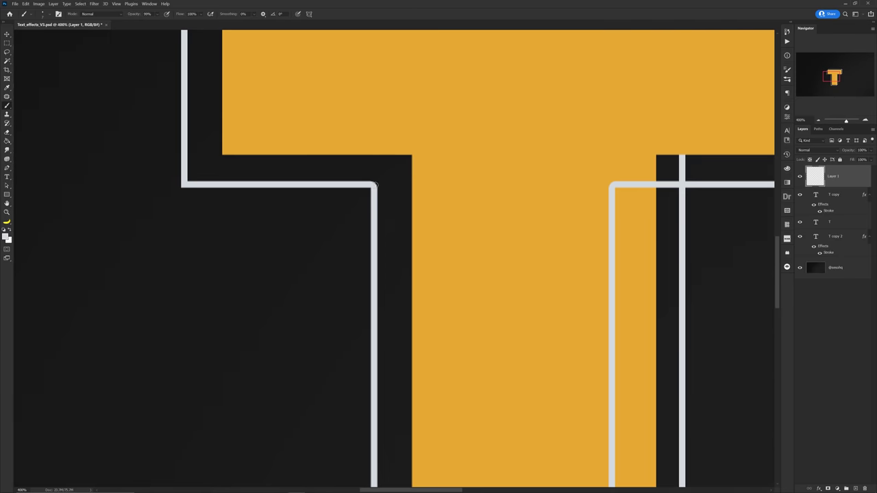
pyautogui.keyDown('shift'); pyautogui.click(410, 156); pyautogui.keyUp('shift')
pyautogui.scroll(-2, 414, 171)
pyautogui.press('v')
pyautogui.hotkey('ctrl', '[')
pyautogui.hotkey('ctrl', '[')
pyautogui.hotkey('ctrl', '[')
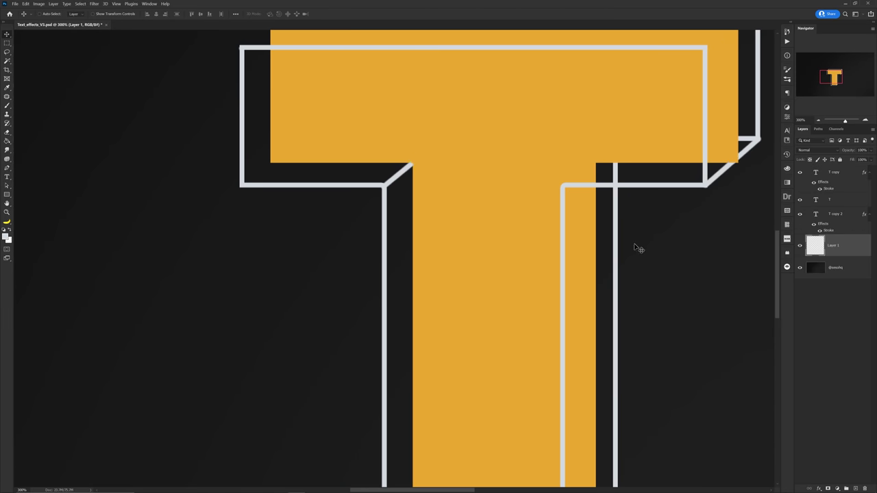
pyautogui.scroll(-1, 617, 247)
pyautogui.scroll(-1, 598, 248)
# Add the final top-left corner diagonal, then bring up the GAME-DAY poster document
pyautogui.press('b')
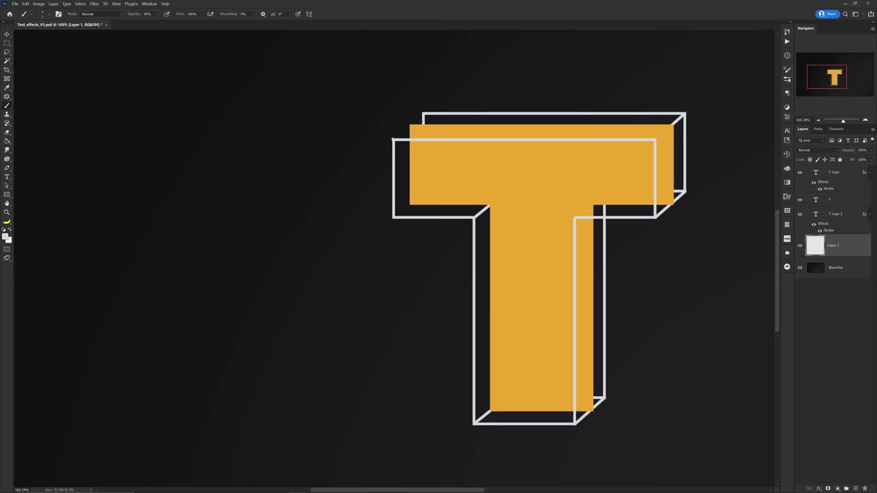
pyautogui.keyDown('shift'); pyautogui.click(392, 139); pyautogui.keyUp('shift')
pyautogui.scroll(-1, 431, 192)
pyautogui.press('v')
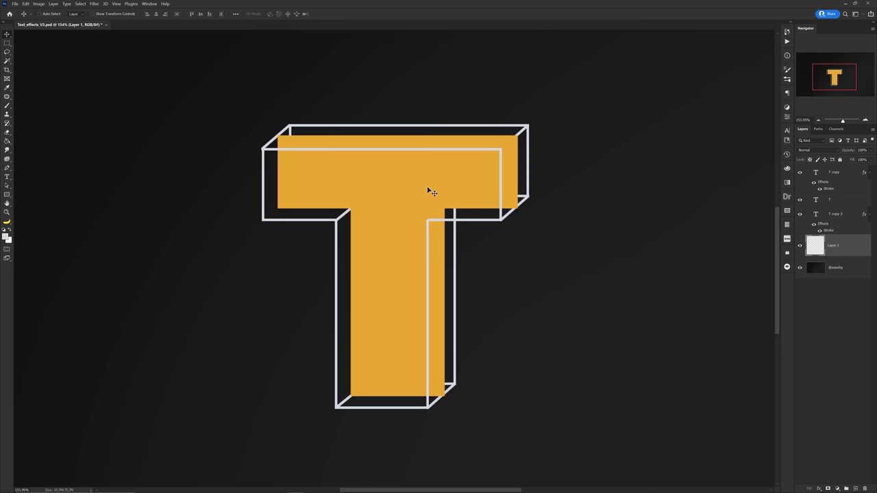
pyautogui.keyDown('ctrl'); pyautogui.click(430, 192); pyautogui.keyUp('ctrl')
pyautogui.click(95, 3)
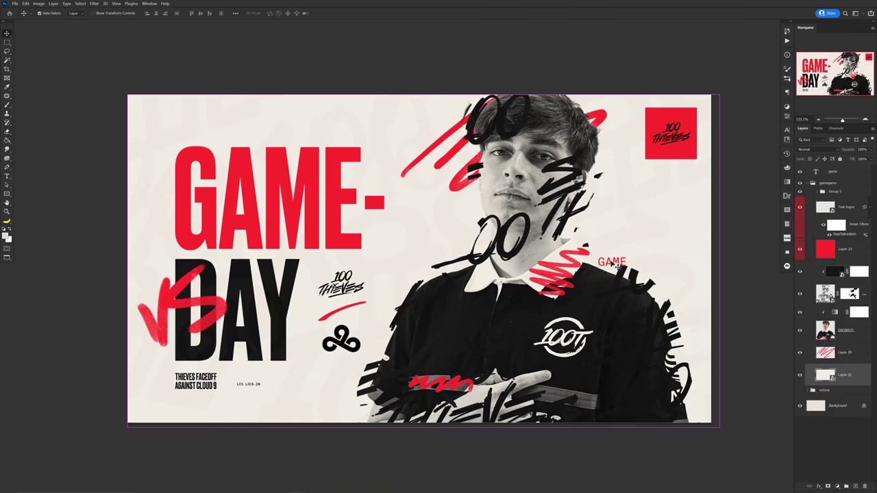
# Duplicate the GAME text upward, trimming the copies to GAM and GA
pyautogui.click(616, 265)
pyautogui.click(811, 184)
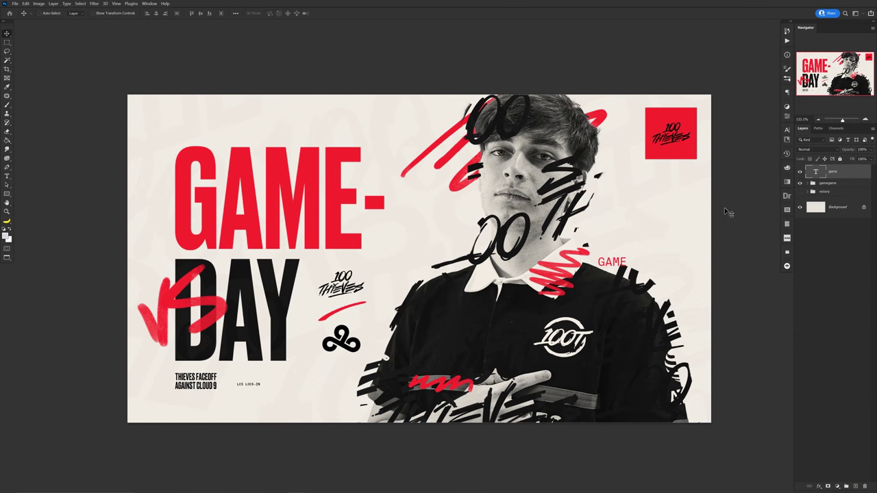
pyautogui.moveTo(615, 256); pyautogui.dragTo(616, 247)
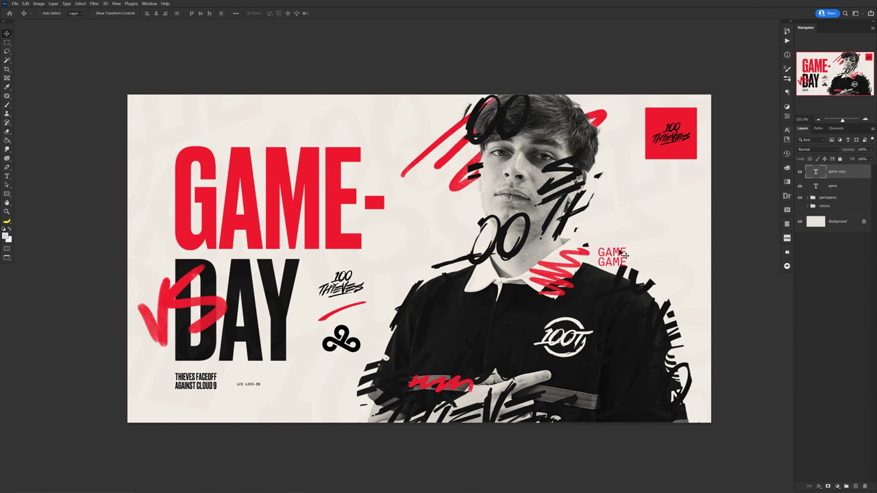
pyautogui.press('t')
pyautogui.press('Escape')
pyautogui.press('v')
pyautogui.moveTo(612, 254); pyautogui.dragTo(616, 242)
pyautogui.press('t')
pyautogui.click(615, 244)
pyautogui.press('BackSpace')
pyautogui.press('Escape')
pyautogui.press('v')
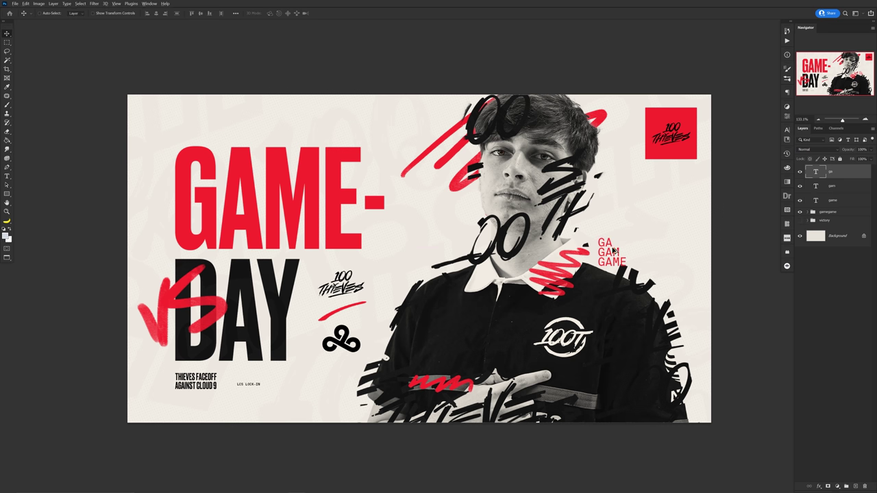
# Finish the GAME cascade with G on top and GAM, G copies below
pyautogui.moveTo(615, 251); pyautogui.dragTo(615, 241)
pyautogui.doubleClick(625, 240)
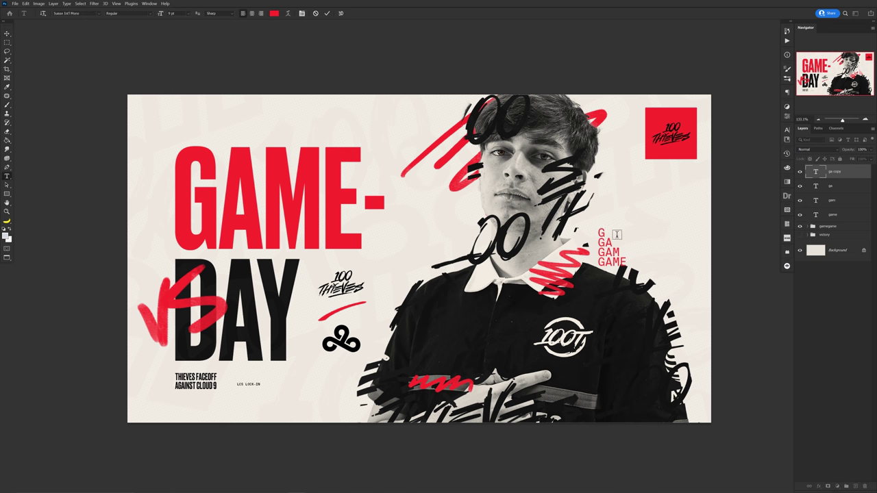
pyautogui.press('Escape')
pyautogui.press('v')
pyautogui.moveTo(609, 235); pyautogui.dragTo(607, 281)
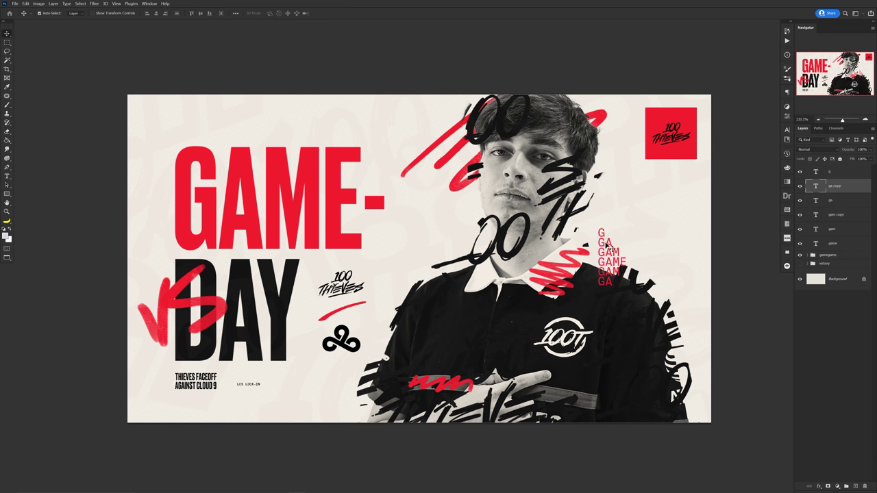
pyautogui.moveTo(607, 244); pyautogui.dragTo(608, 294)
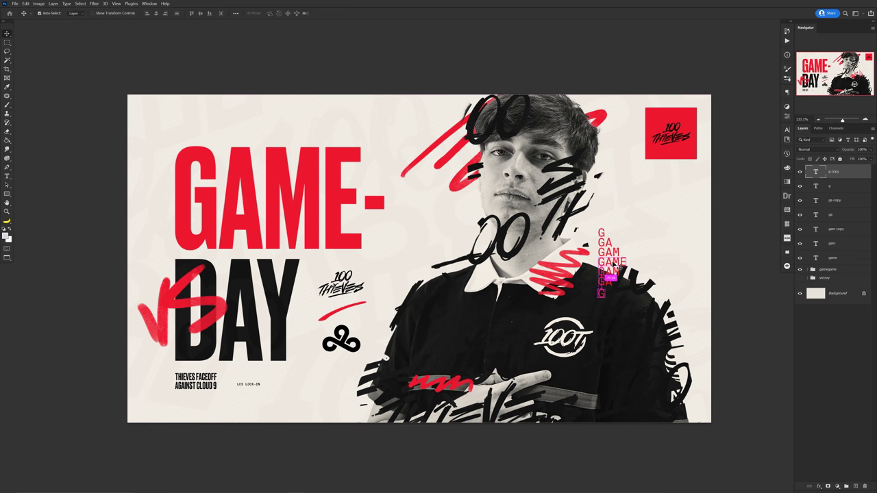
# Copy the text onto the shirt as DAY and stack D, DA, DAY, DA lines
pyautogui.moveTo(612, 262); pyautogui.dragTo(438, 314)
pyautogui.doubleClick(441, 315)
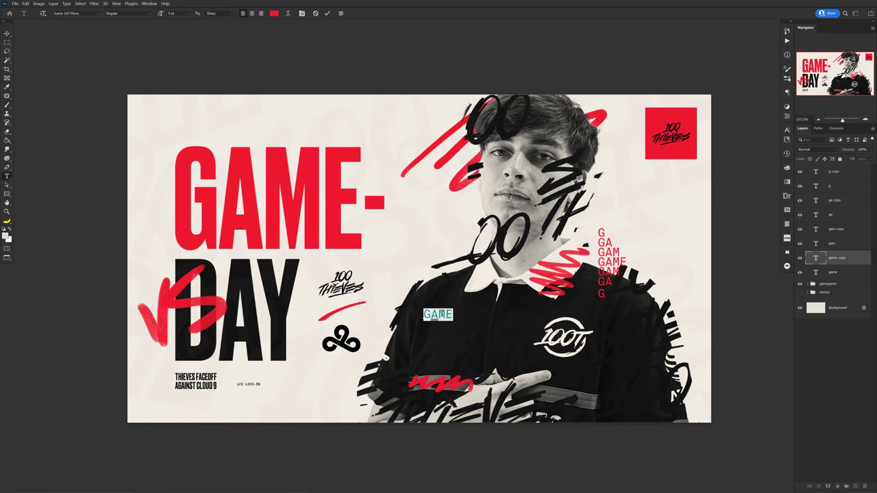
pyautogui.write('DAY')
pyautogui.press('Escape')
pyautogui.moveTo(447, 322); pyautogui.dragTo(449, 294)
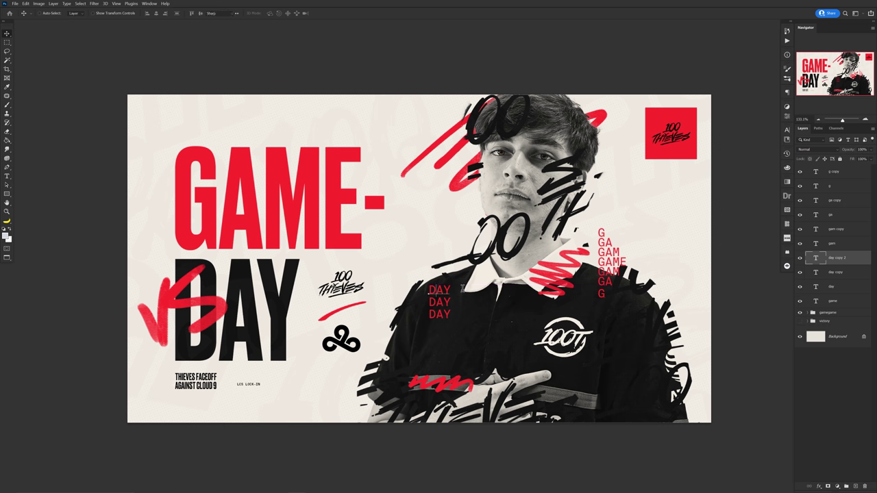
pyautogui.doubleClick(442, 290)
pyautogui.write('D')
pyautogui.press('Escape')
pyautogui.doubleClick(440, 303)
pyautogui.write('DA')
pyautogui.press('Escape')
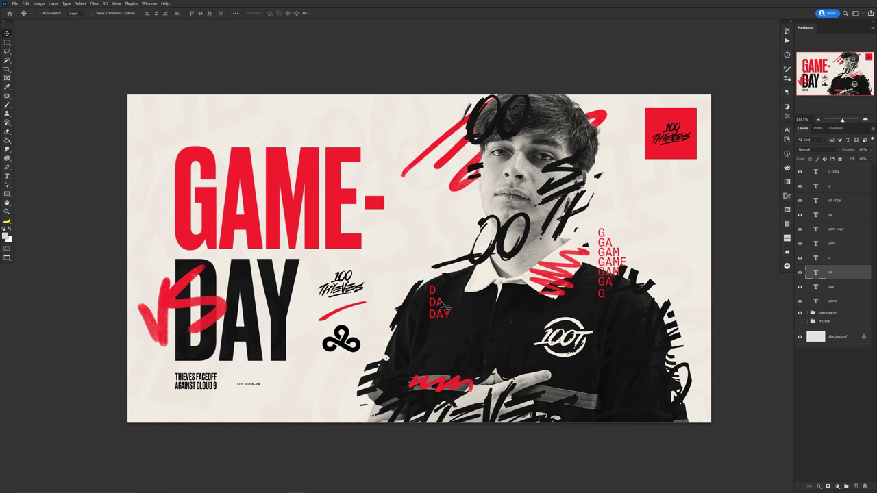
pyautogui.moveTo(446, 309); pyautogui.dragTo(443, 326)
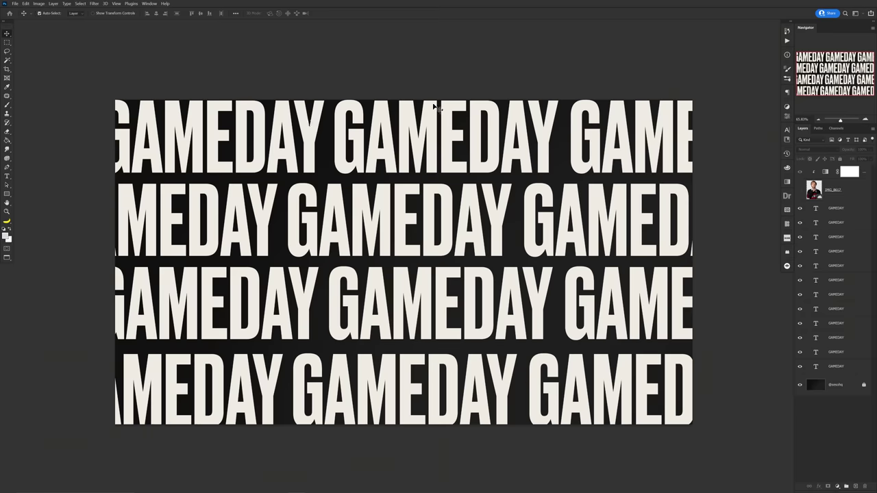
# Make the top-row middle GAMEDAY word hollow with 0% fill and a Stroke style
pyautogui.moveTo(455, 104)
pyautogui.mouseDown()
pyautogui.moveTo(526, 126)
pyautogui.moveTo(458, 125)
pyautogui.moveTo(454, 104)
pyautogui.mouseUp()
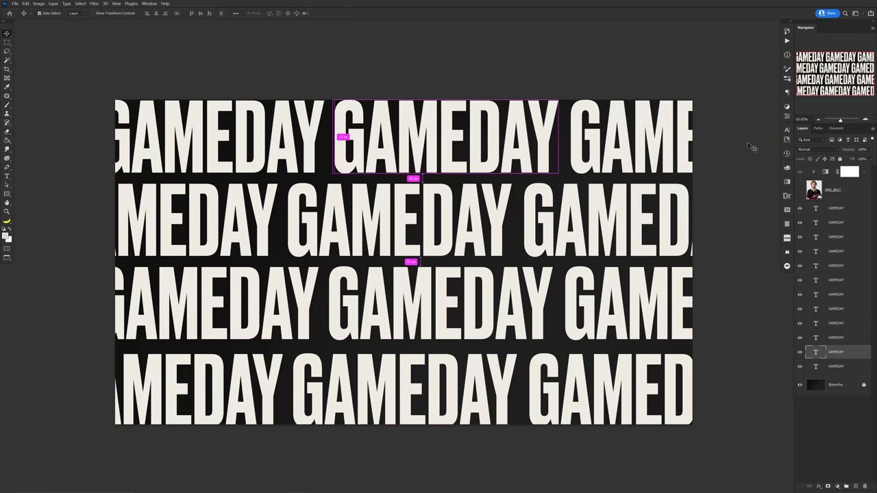
pyautogui.click(869, 159)
pyautogui.moveTo(869, 167); pyautogui.dragTo(811, 219)
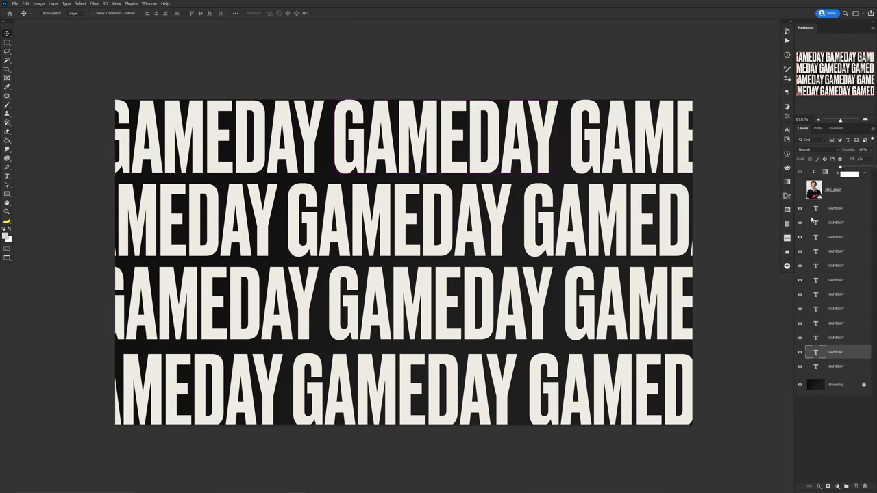
pyautogui.click(855, 352)
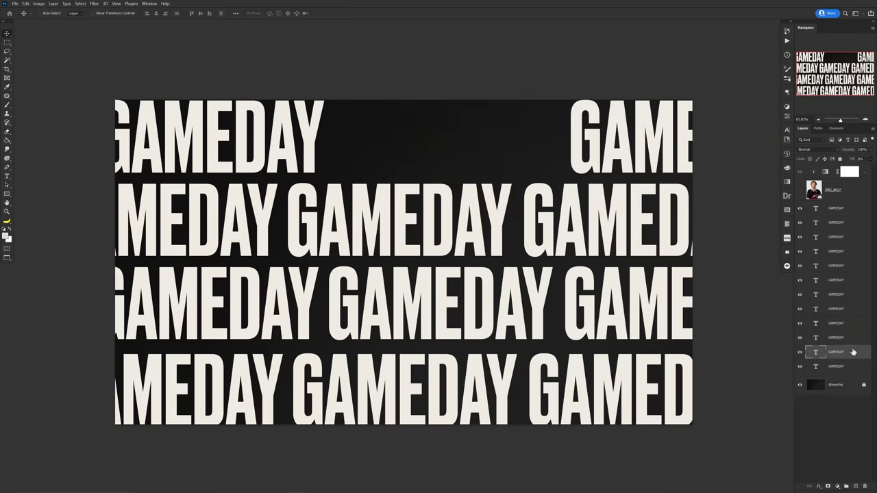
pyautogui.doubleClick(854, 353)
pyautogui.click(485, 254)
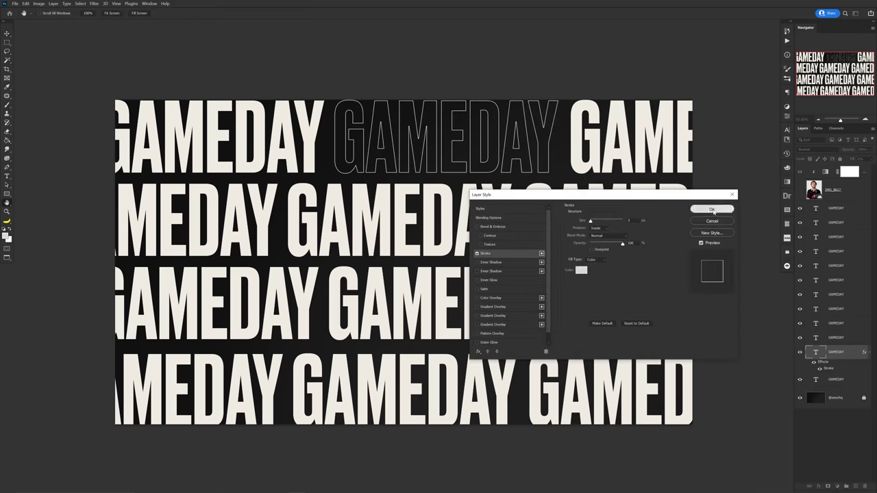
pyautogui.press('Return')
# Paste that outline style onto the second, third and bottom-row middle words
pyautogui.keyDown('ctrl'); pyautogui.click(494, 221); pyautogui.keyUp('ctrl')
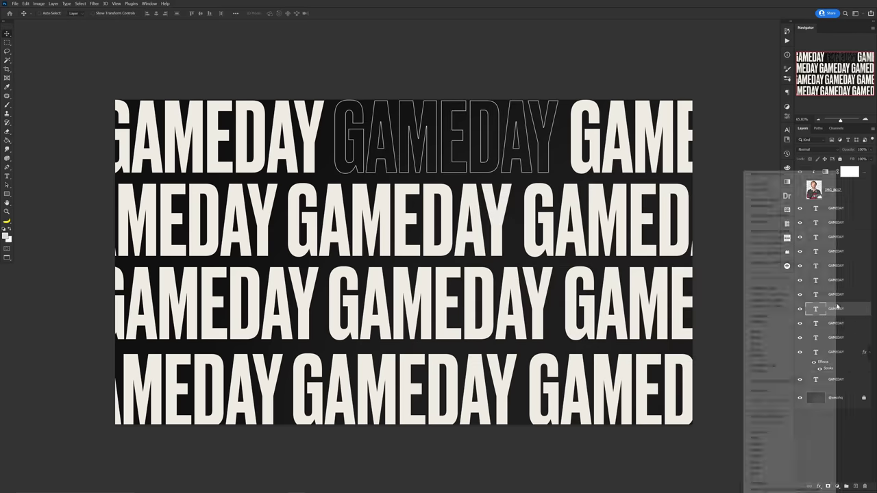
pyautogui.rightClick(831, 305)
pyautogui.click(788, 417)
pyautogui.keyDown('ctrl'); pyautogui.click(438, 305); pyautogui.keyUp('ctrl')
pyautogui.rightClick(833, 265)
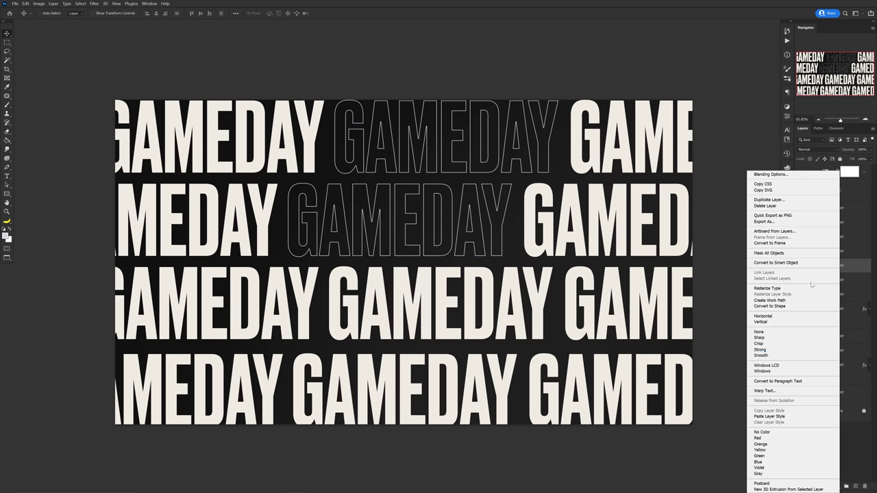
pyautogui.click(788, 372)
pyautogui.keyDown('ctrl'); pyautogui.click(531, 368); pyautogui.keyUp('ctrl')
pyautogui.rightClick(848, 224)
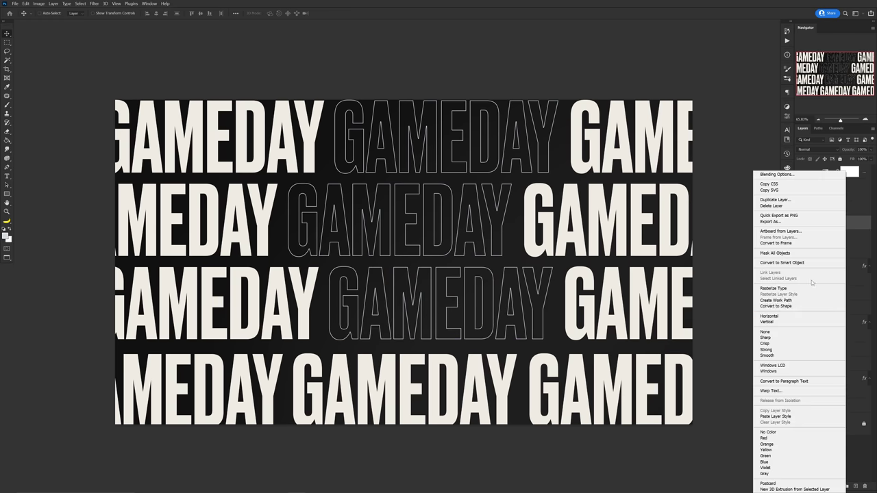
pyautogui.click(779, 417)
# Show the player photo and colour the remaining solid GAMEDAY words red
pyautogui.click(800, 190)
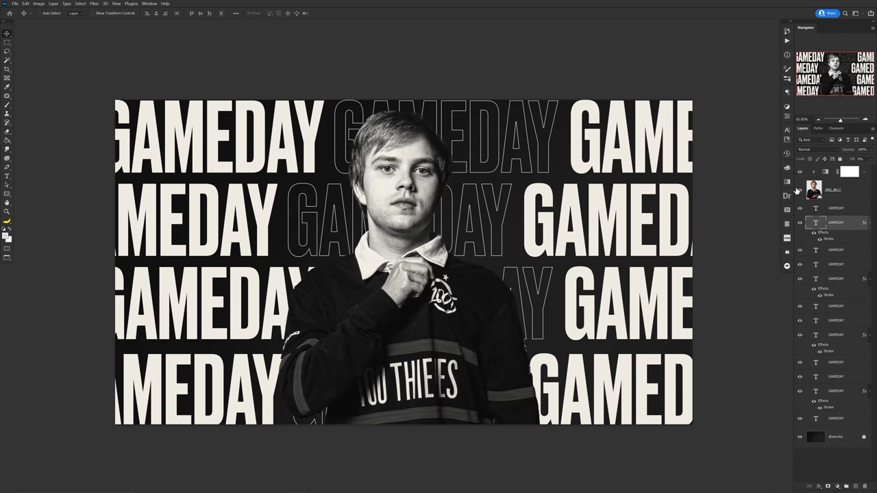
pyautogui.moveTo(617, 86); pyautogui.dragTo(627, 404)
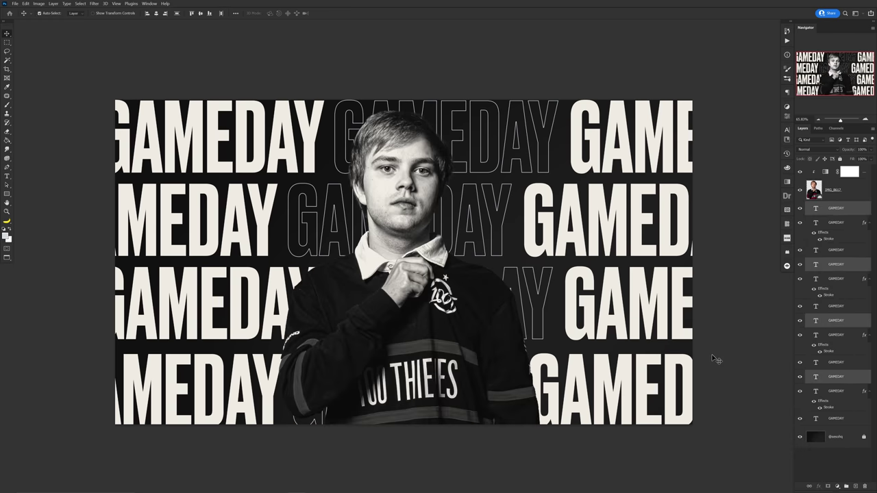
pyautogui.moveTo(182, 87); pyautogui.dragTo(173, 439)
pyautogui.click(786, 130)
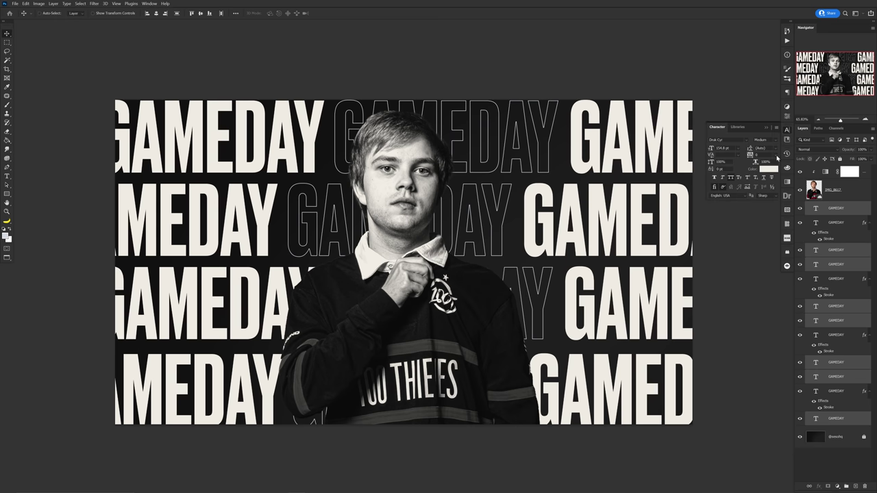
pyautogui.click(768, 169)
pyautogui.moveTo(673, 257); pyautogui.dragTo(673, 265)
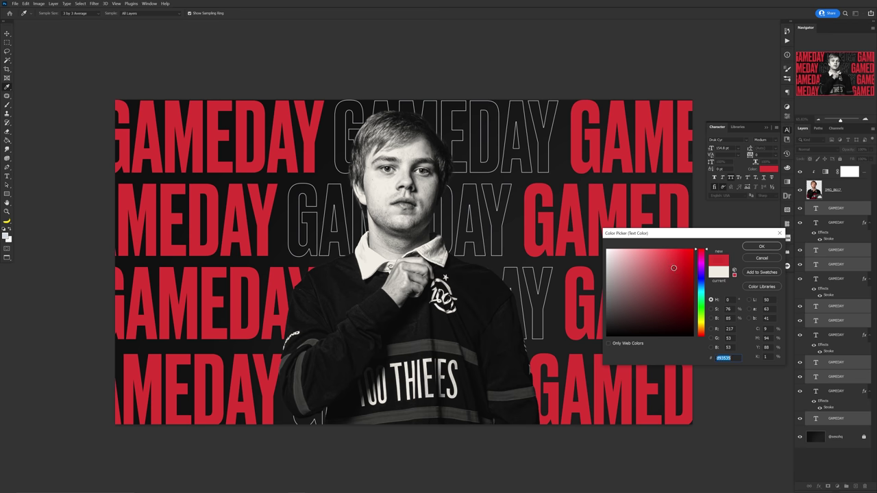
pyautogui.click(761, 246)
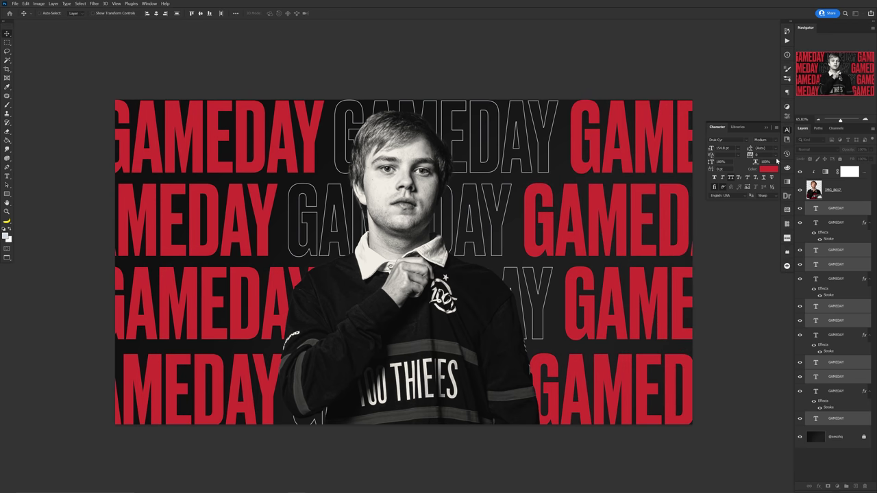
pyautogui.click(787, 130)
# Group all the GAMEDAY text layers together with Ctrl+G
pyautogui.click(838, 211)
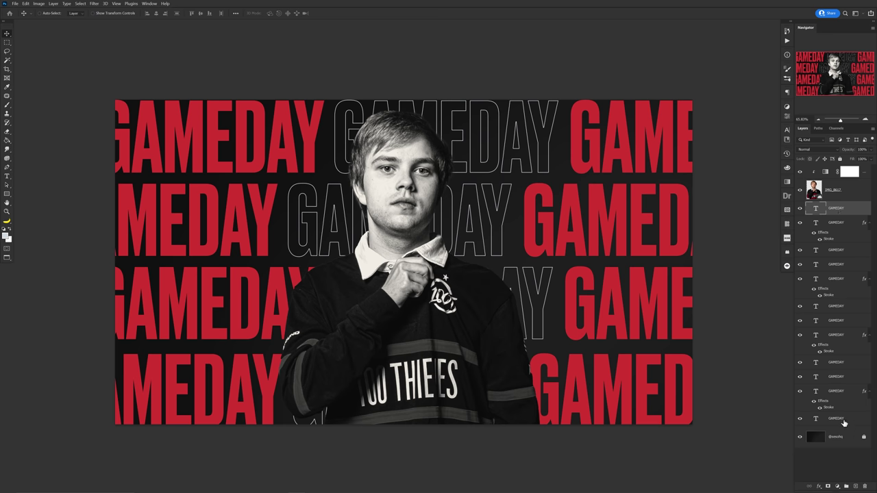
pyautogui.keyDown('shift'); pyautogui.click(845, 420); pyautogui.keyUp('shift')
pyautogui.hotkey('ctrl', 'g')
pyautogui.hotkey('shift', 'ctrl', 'x')
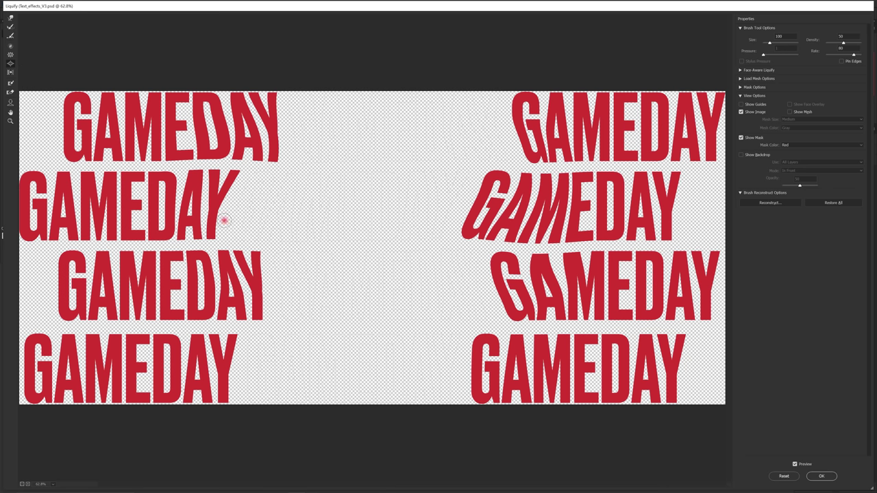
# Forward-warp the second-row GAMEDAY words in Liquify and apply the distortion
pyautogui.moveTo(245, 214); pyautogui.dragTo(243, 214)
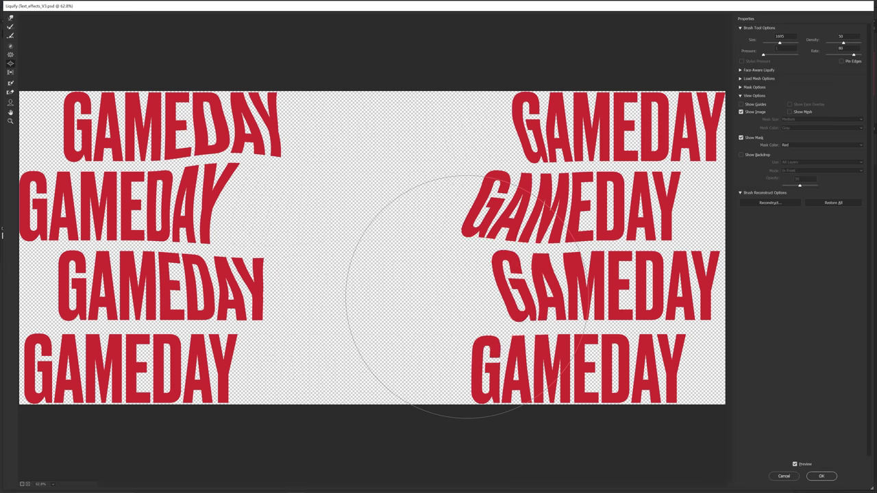
pyautogui.click(547, 231)
pyautogui.moveTo(547, 231); pyautogui.dragTo(568, 203)
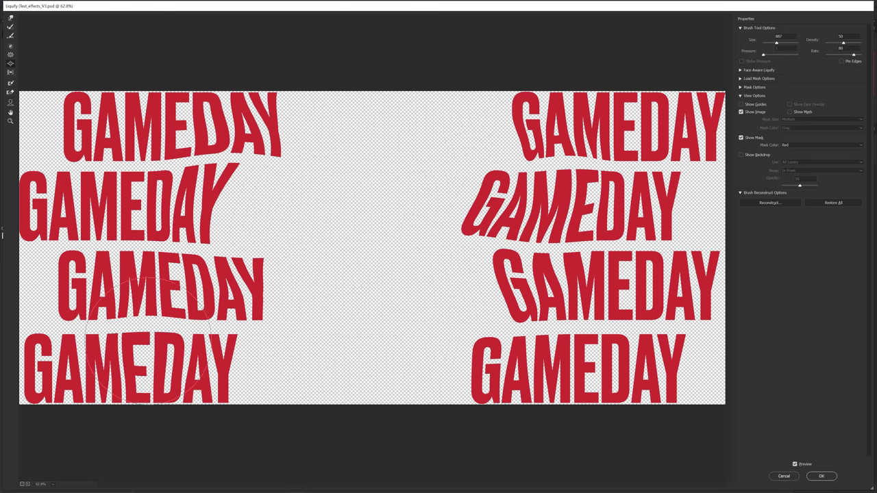
pyautogui.click(821, 477)
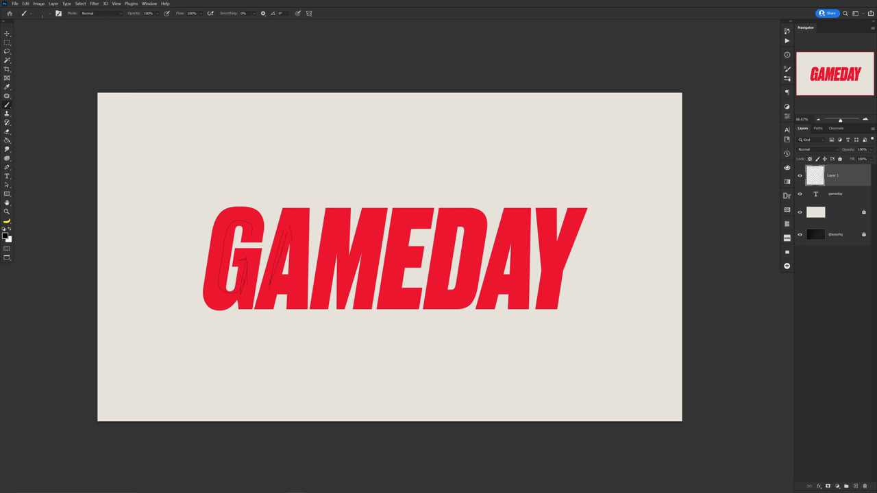
# Sketch thin tracing strokes over the A, M, E and D, redrawing the D's bowl
pyautogui.moveTo(269, 282); pyautogui.dragTo(295, 278)
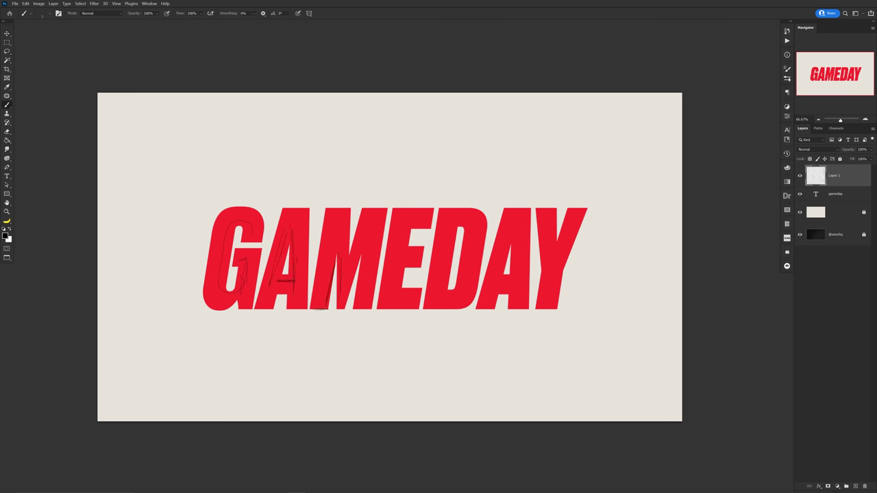
pyautogui.moveTo(360, 262); pyautogui.dragTo(353, 305)
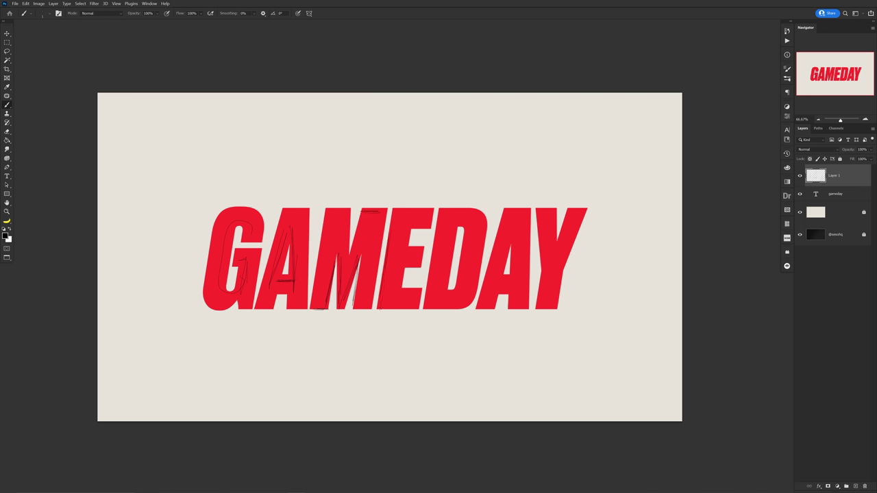
pyautogui.moveTo(379, 307); pyautogui.dragTo(392, 307)
pyautogui.moveTo(423, 229); pyautogui.dragTo(409, 229)
pyautogui.moveTo(450, 243); pyautogui.dragTo(446, 271)
pyautogui.hotkey('ctrl', 'z')
pyautogui.hotkey('ctrl', 'z')
pyautogui.moveTo(449, 244); pyautogui.dragTo(449, 278)
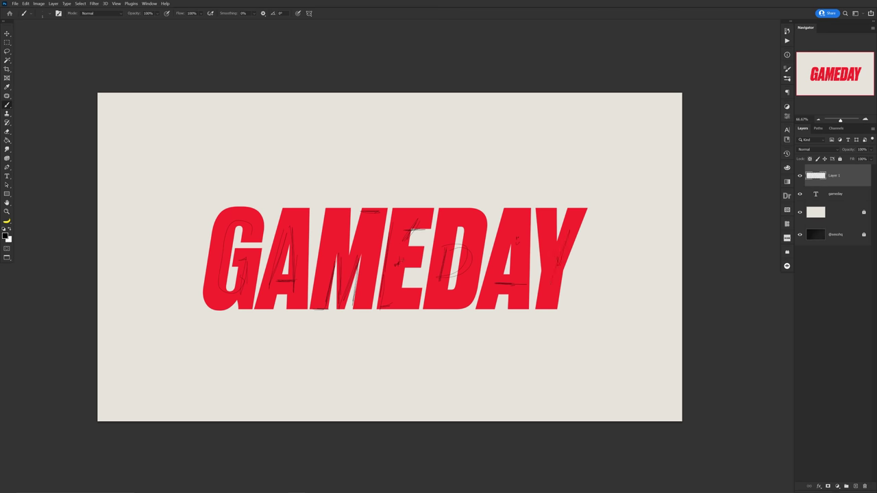
# Draw a long zigzag line beneath GAMEDAY, redoing the first attempt
pyautogui.moveTo(272, 330); pyautogui.dragTo(439, 354)
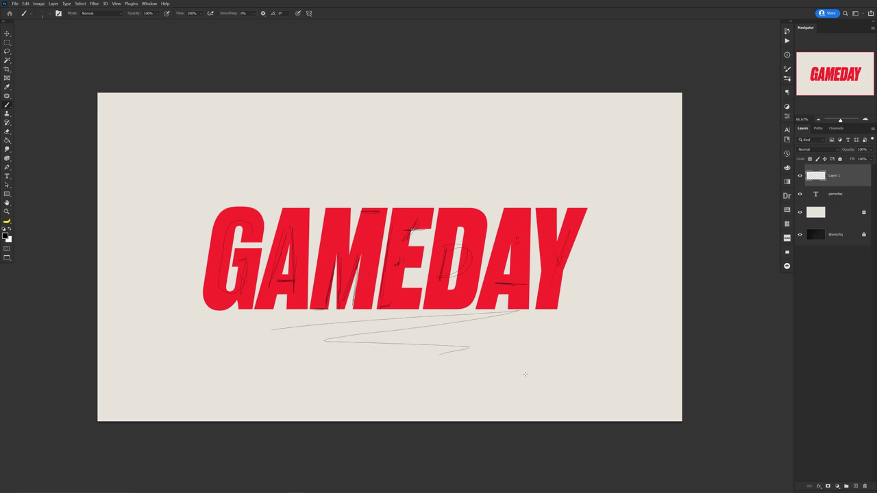
pyautogui.hotkey('ctrl', 'z')
pyautogui.moveTo(261, 318); pyautogui.dragTo(469, 359)
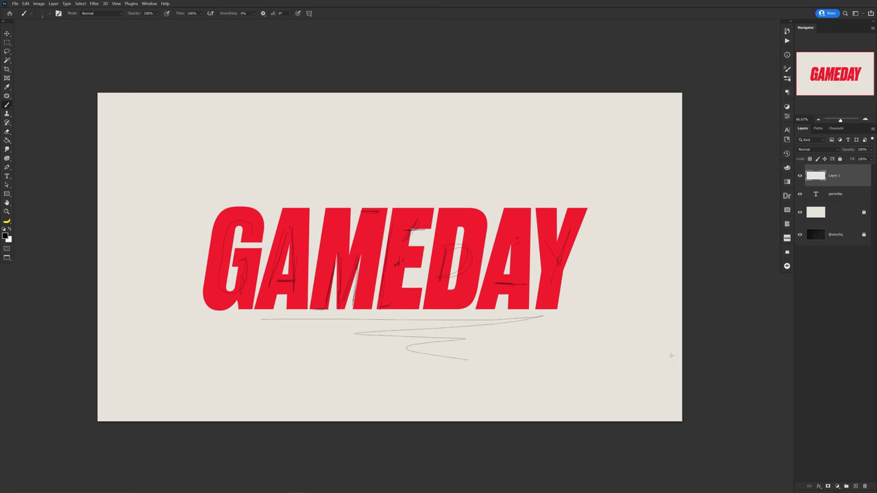